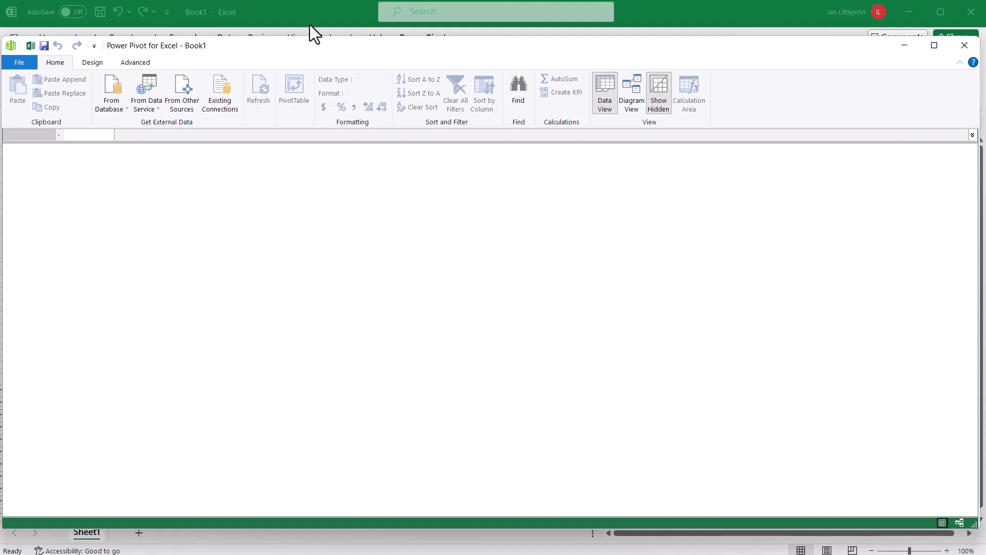
Open the workbook's Power Pivot data model window and review the database and data service import options.
left_click(310, 25)
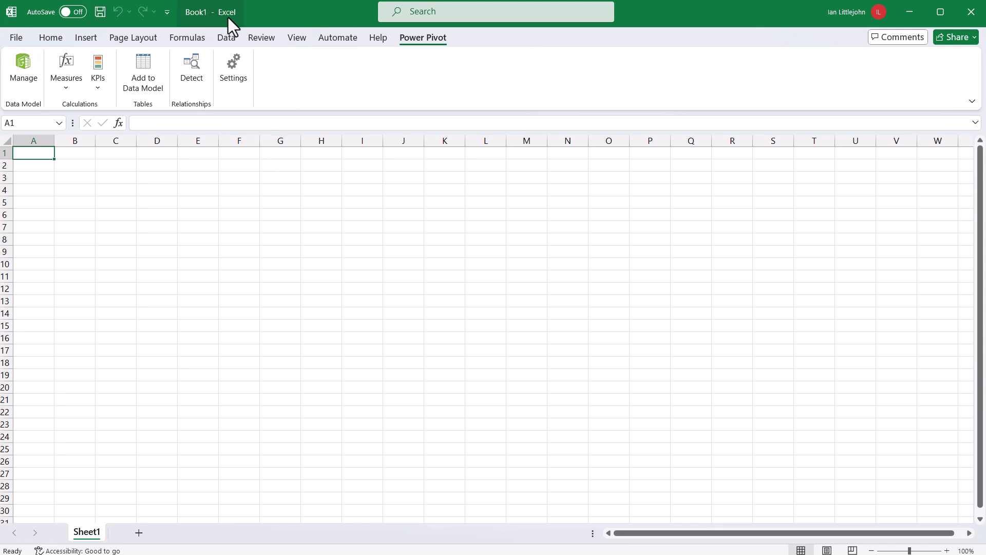
left_click(23, 69)
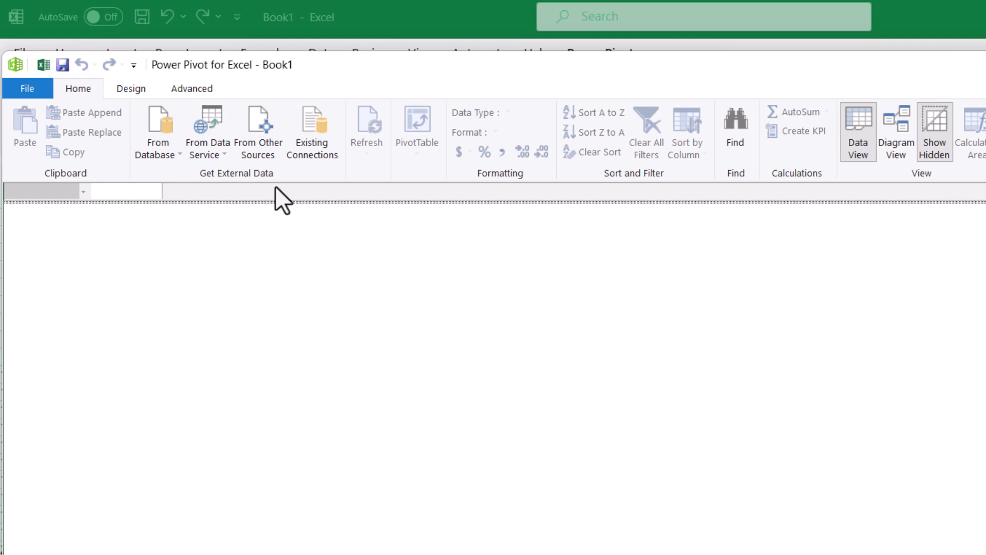
left_click(171, 152)
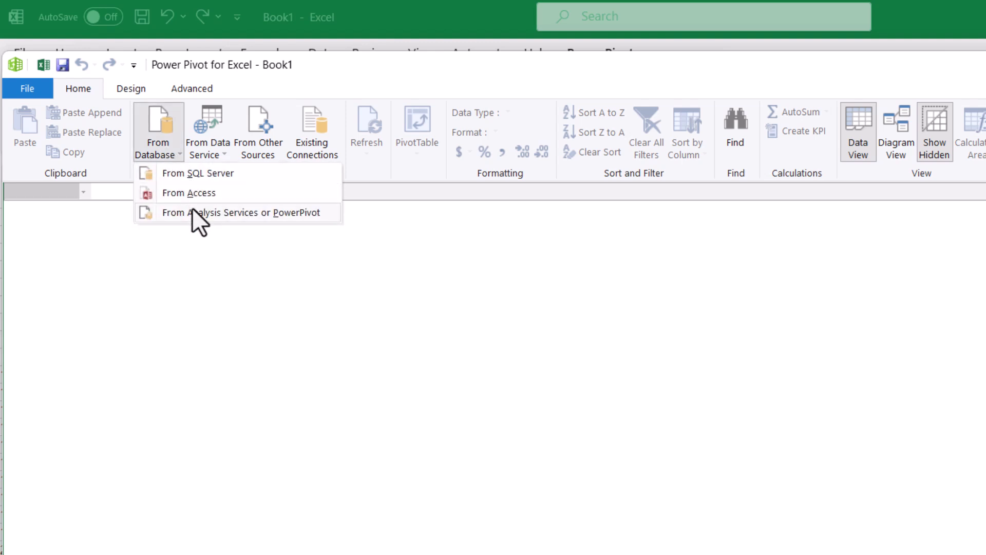
left_click(217, 146)
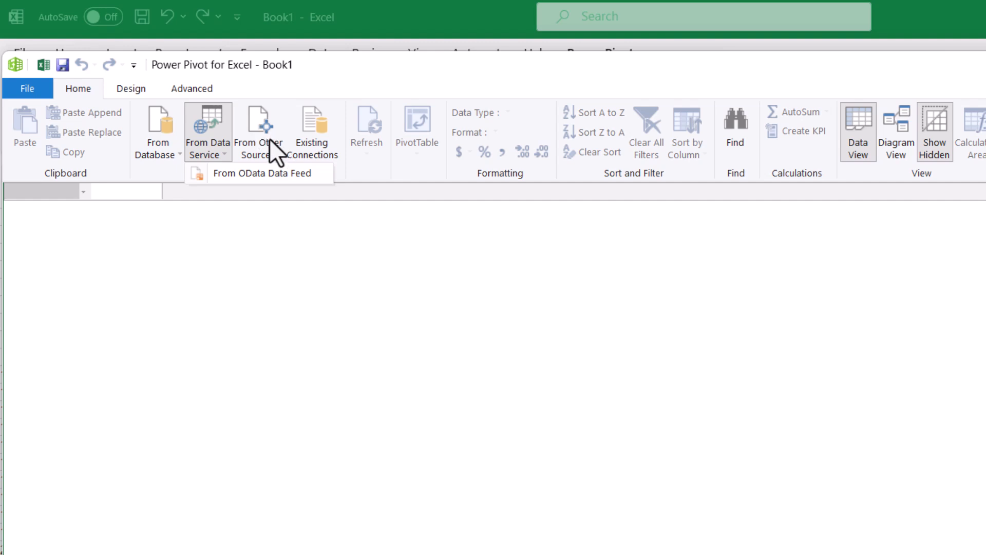
Start a table import from other sources and choose Excel File as the data source.
left_click(271, 142)
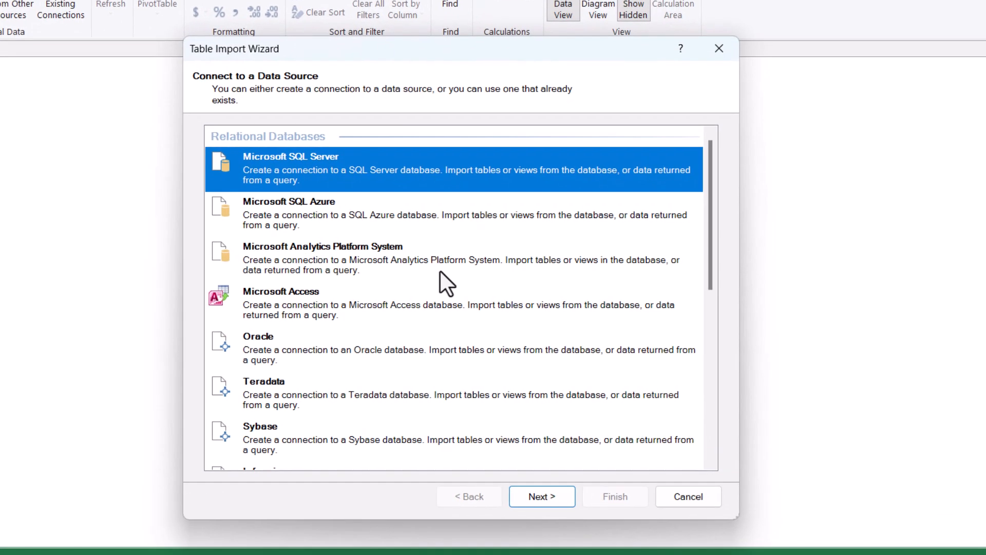
scroll(440, 271, "down", 8)
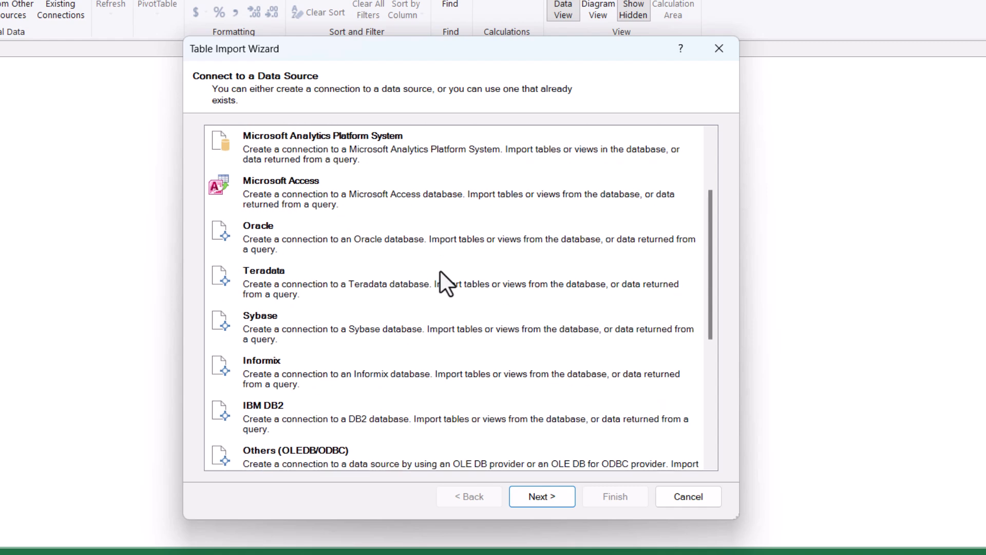
scroll(439, 270, "up", 6)
scroll(440, 271, "down", 6)
scroll(440, 271, "down", 2)
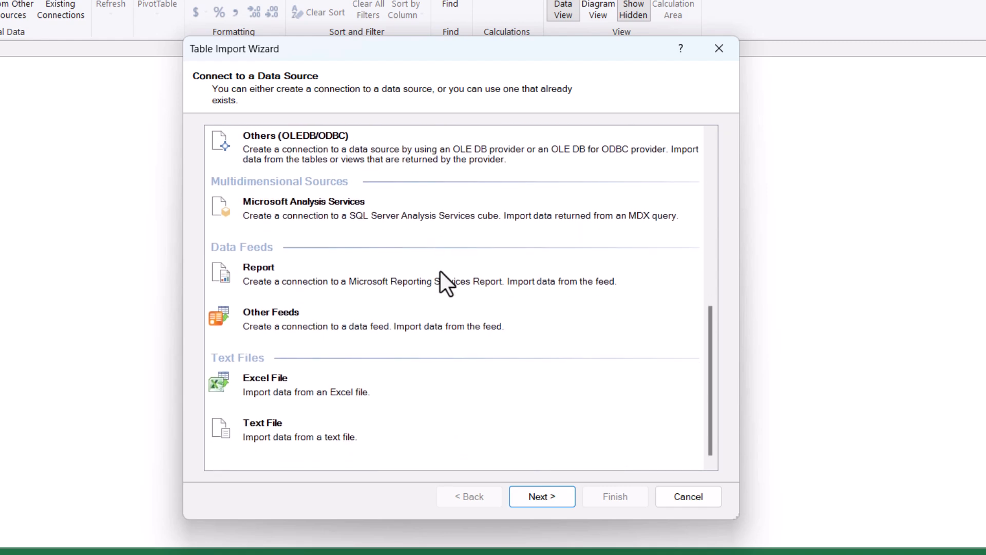
left_click(307, 383)
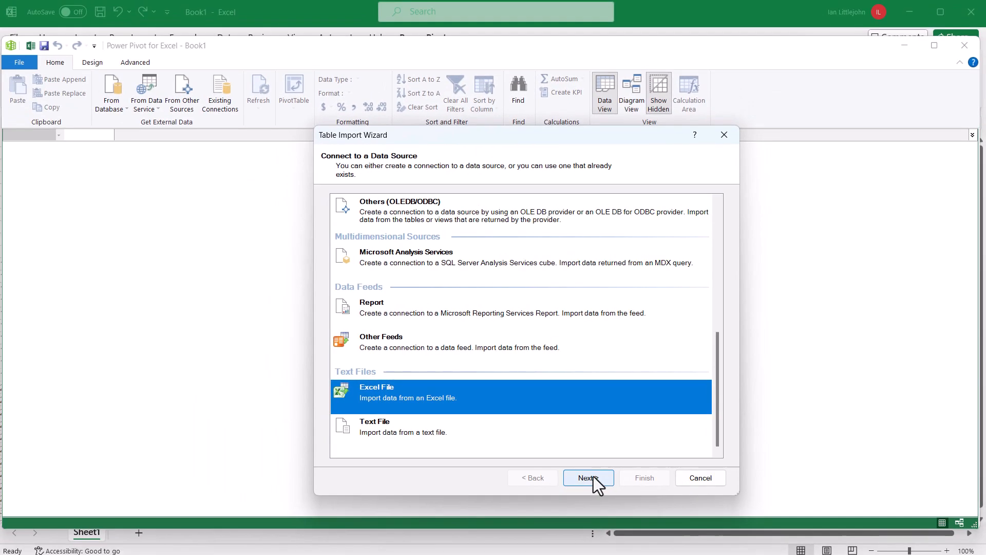
left_click(586, 478)
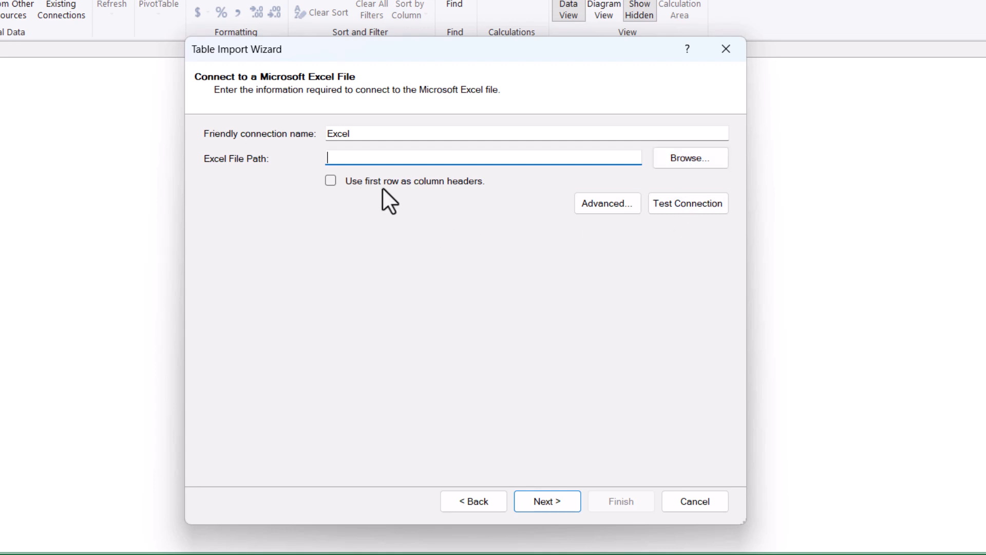
Connect to the Data workbook in the 99 Files folder, using the first row as column headers.
left_click(330, 180)
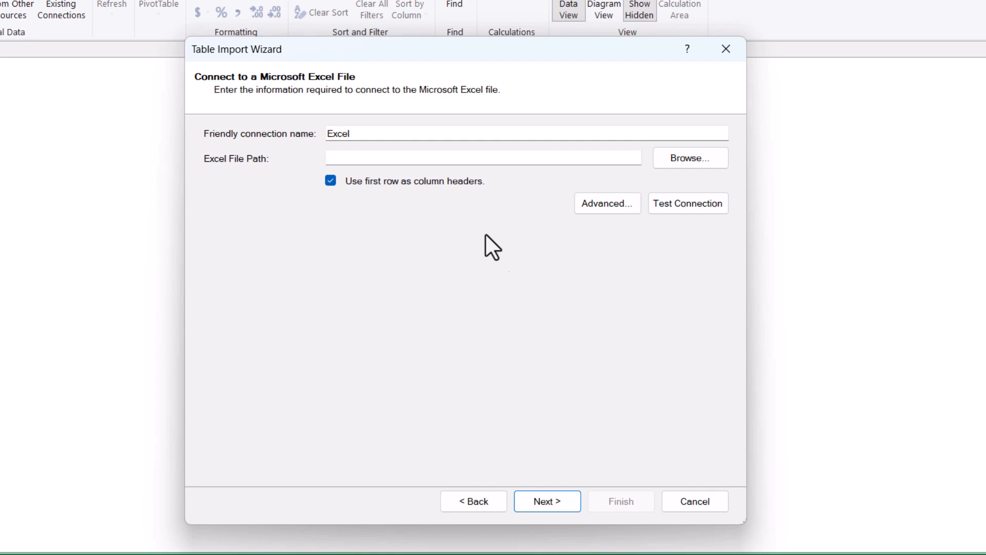
left_click(698, 159)
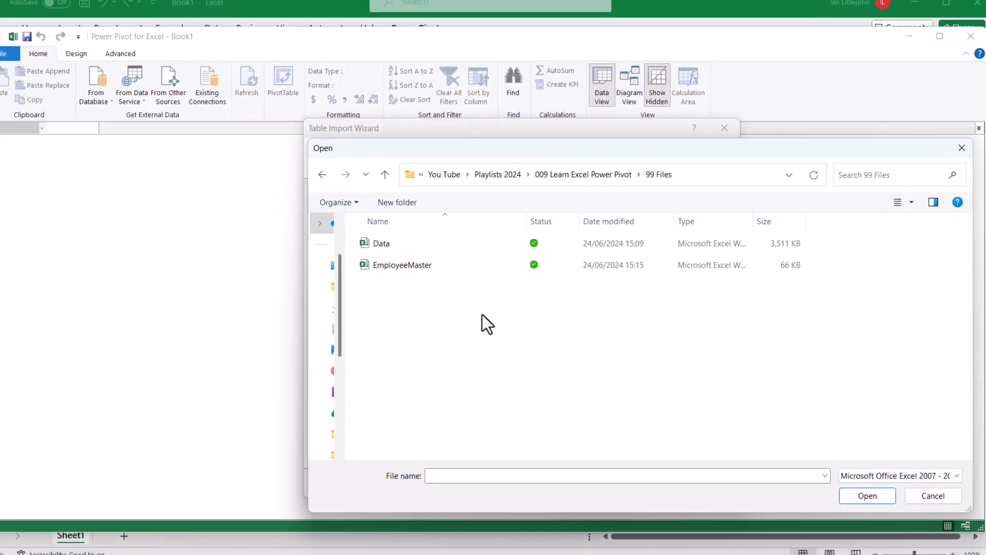
left_click(390, 244)
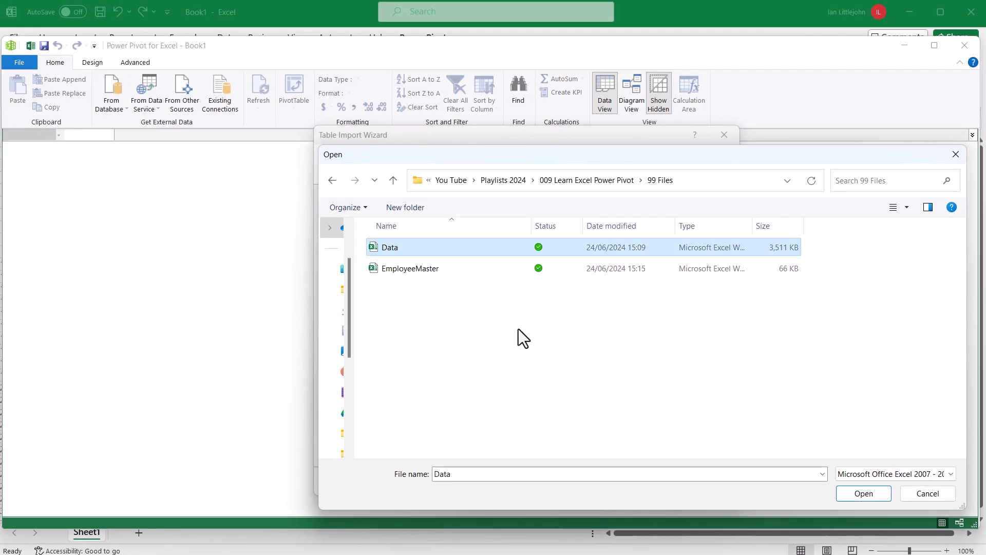
left_click(858, 491)
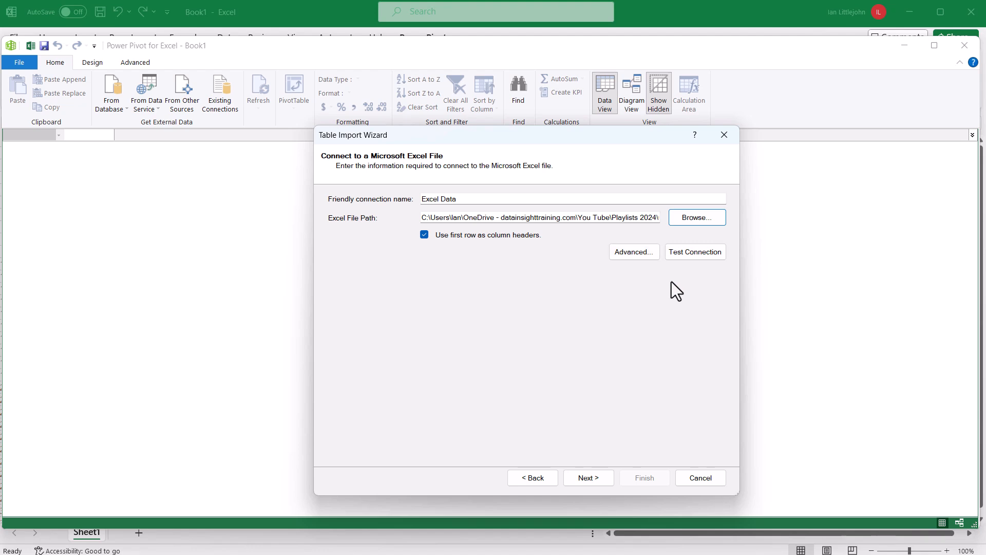
left_click(595, 477)
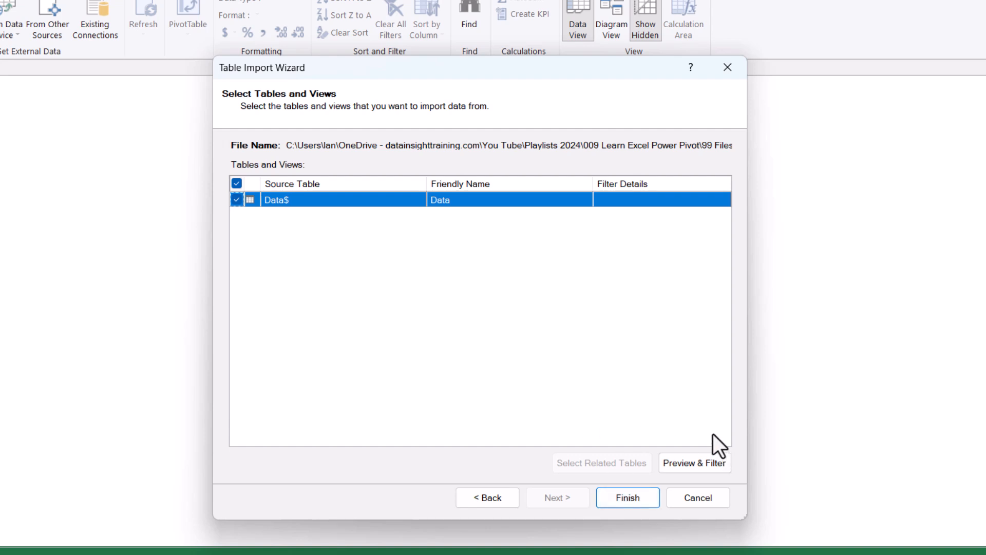
Preview the columns of the Data$ source table and import the whole table into the data model.
left_click(707, 461)
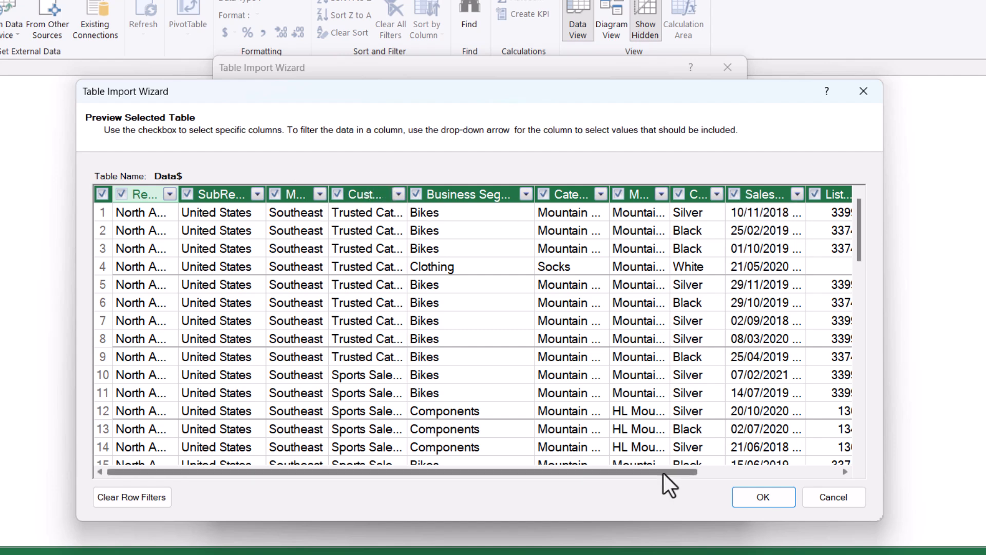
left_click_drag(663, 472, 804, 486)
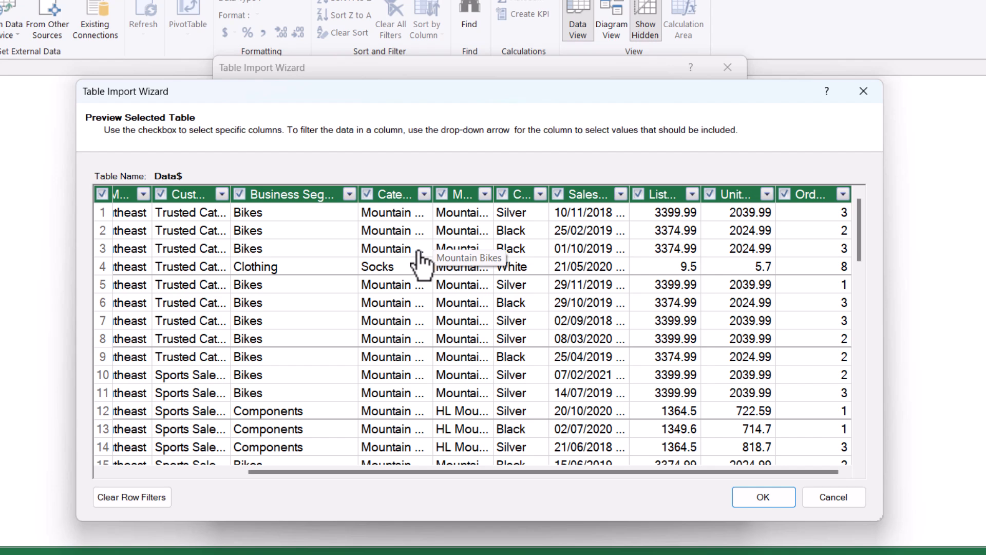
left_click_drag(355, 472, 224, 465)
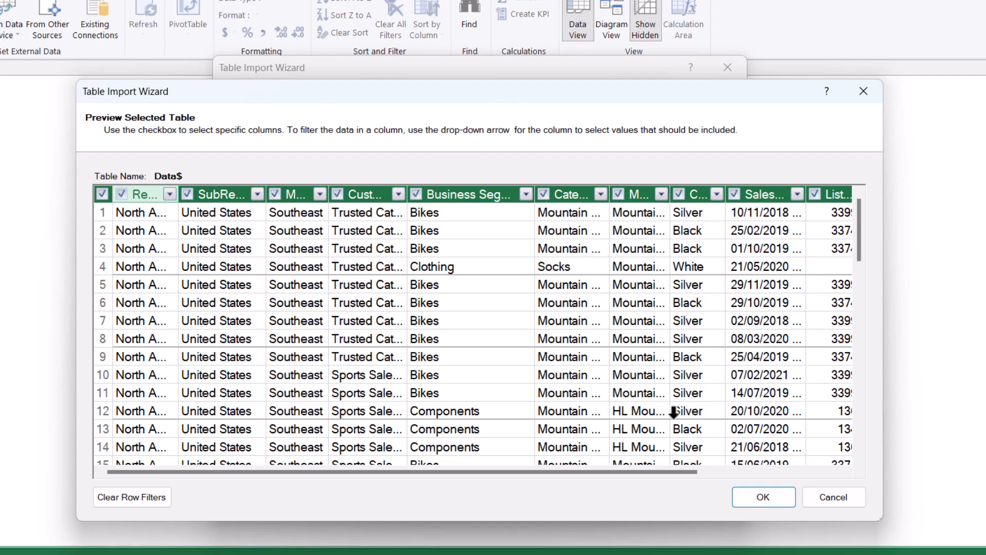
left_click(765, 502)
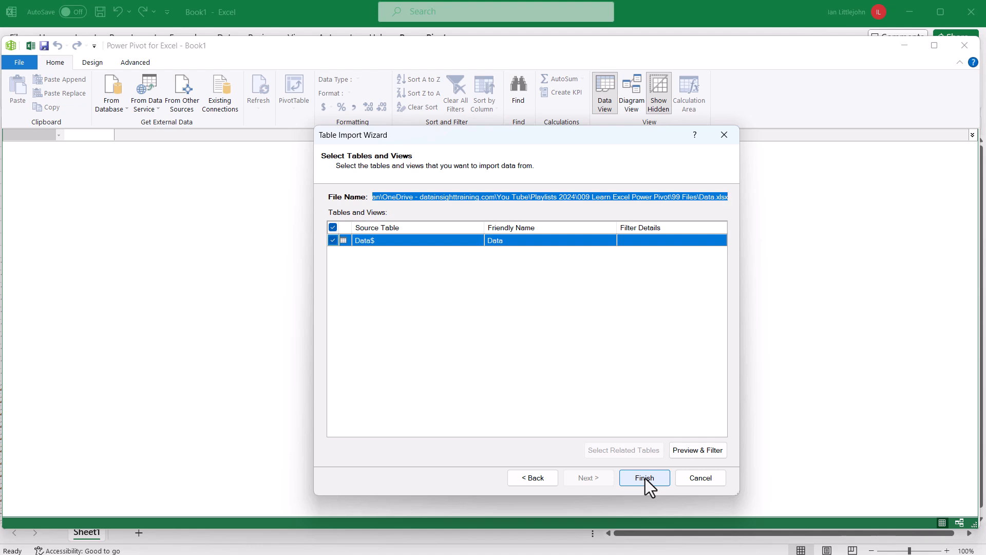
left_click(644, 477)
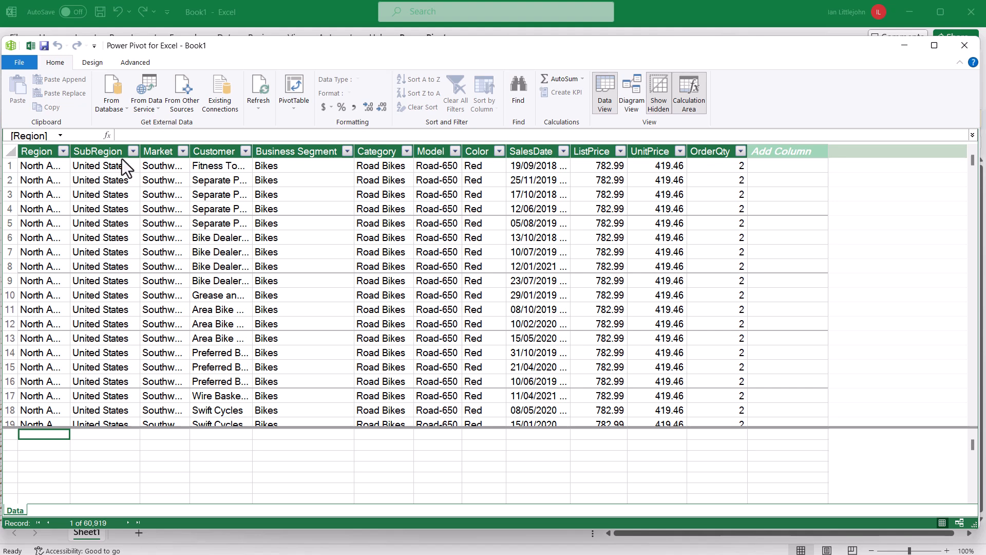
Filter the SubRegion column of the Data table to show only Canada.
left_click(133, 151)
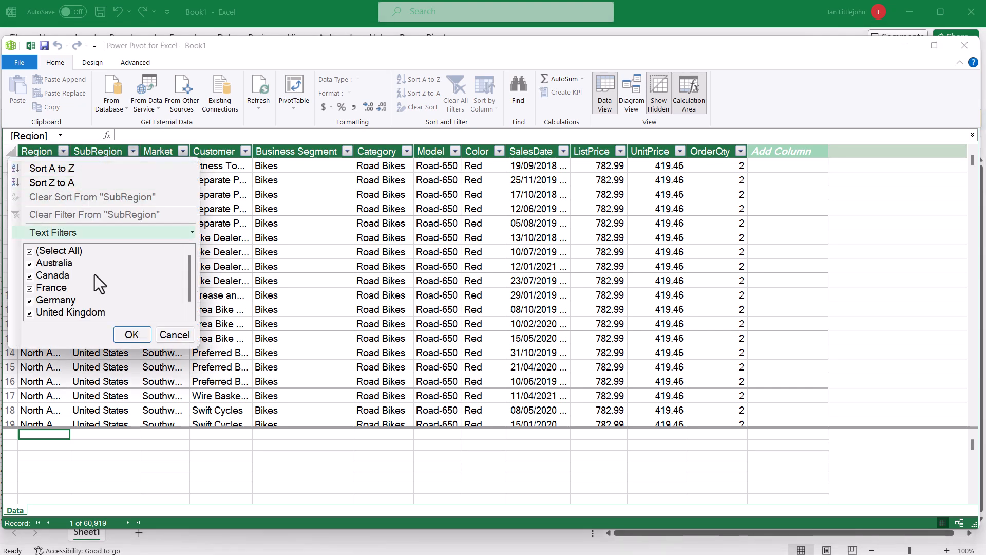
left_click(28, 252)
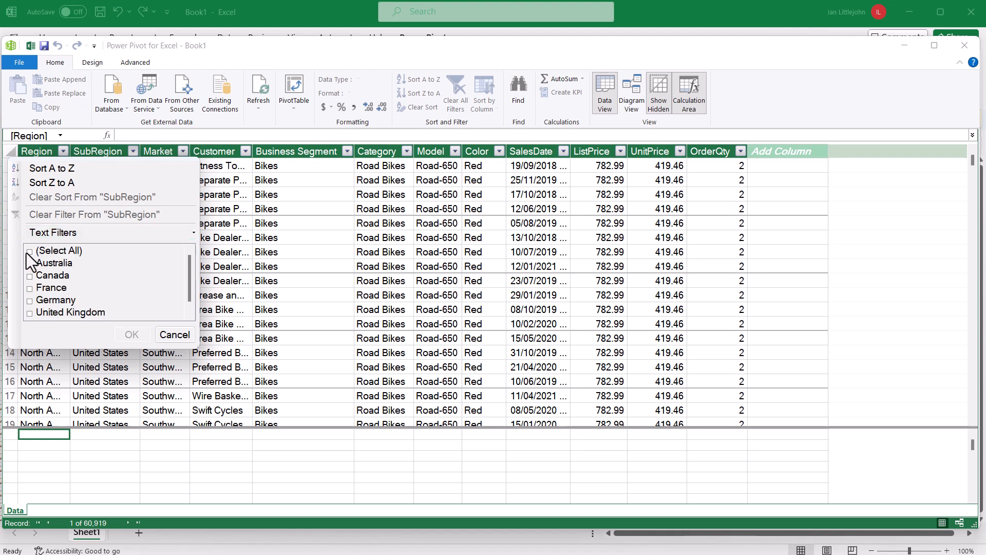
left_click(29, 276)
left_click(142, 339)
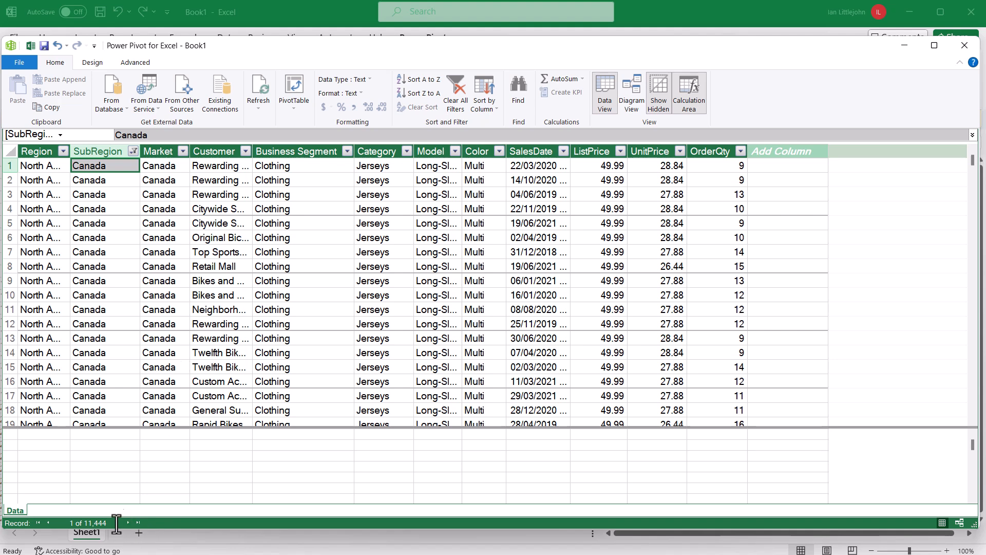
Look at the text filter options for the SubRegion column and clear its filter.
left_click(133, 151)
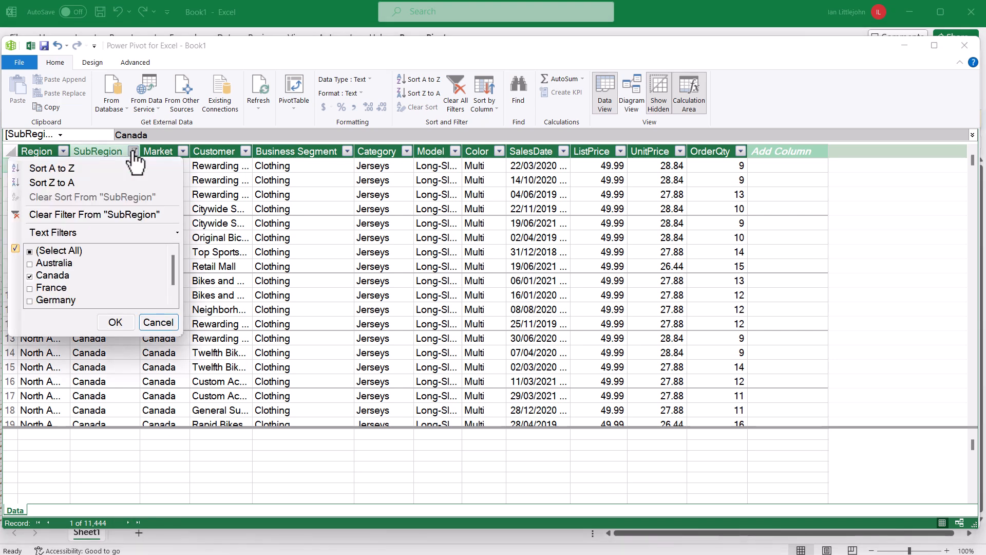
mouse_move(123, 227)
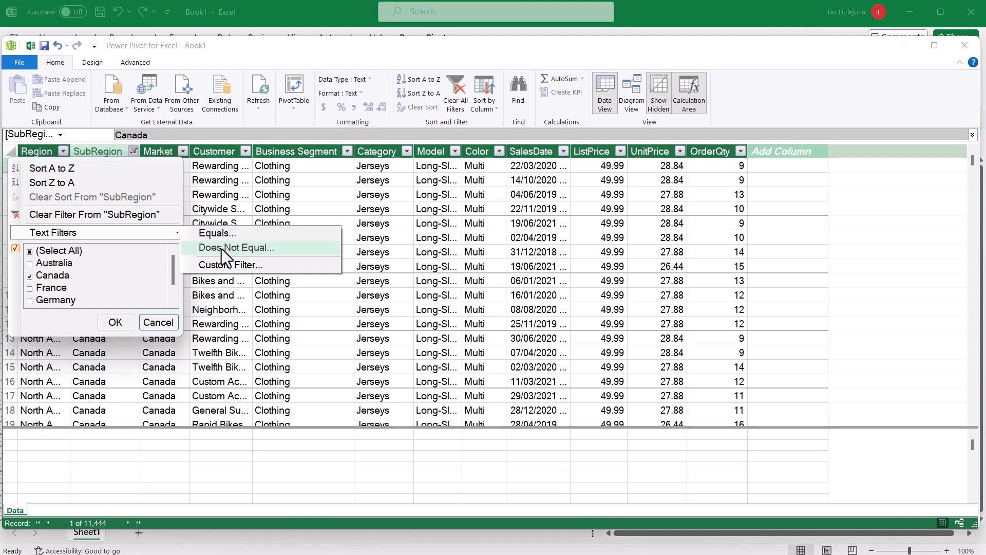
left_click(73, 217)
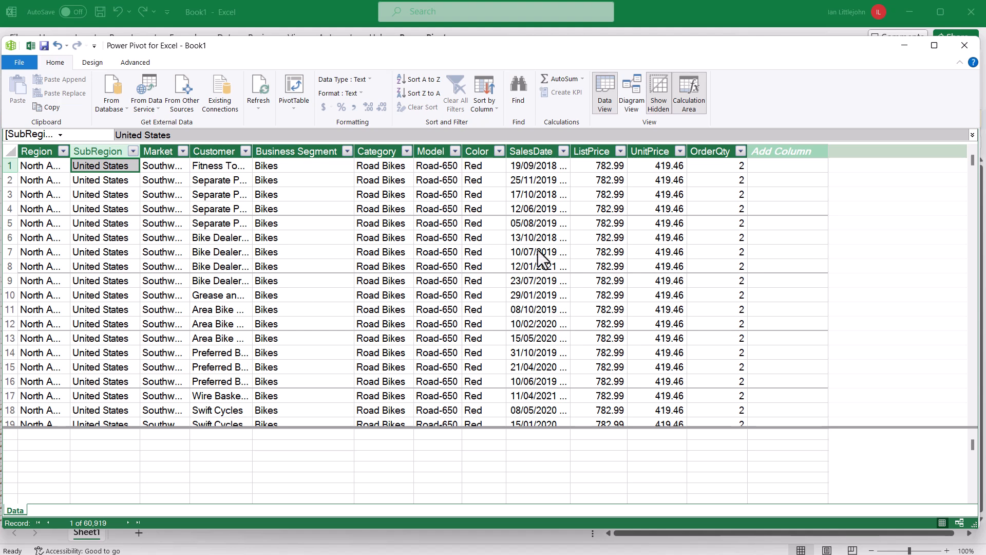
Examine the number, date and text filter options available for the ListPrice, SalesDate and Market columns.
left_click(620, 151)
mouse_move(550, 237)
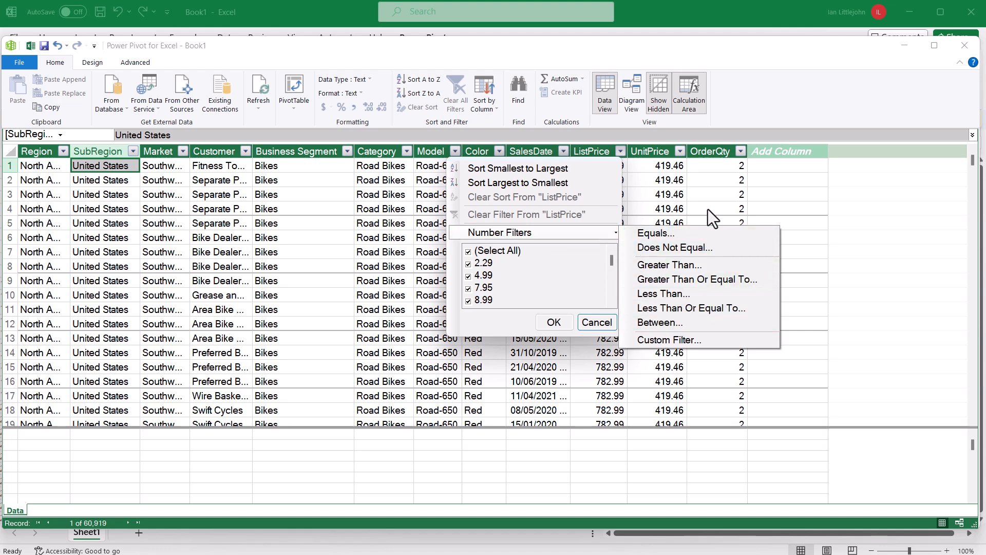
left_click(393, 181)
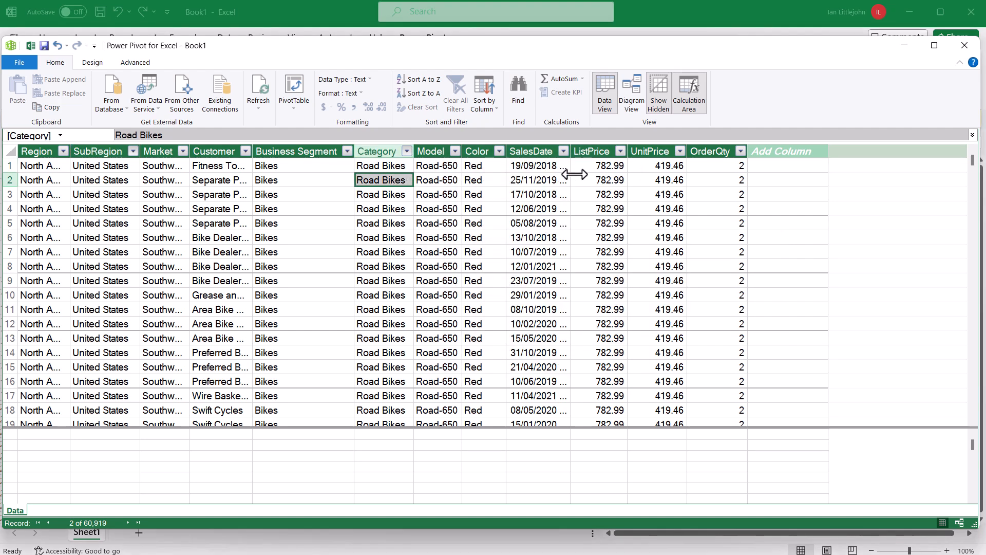
left_click(564, 151)
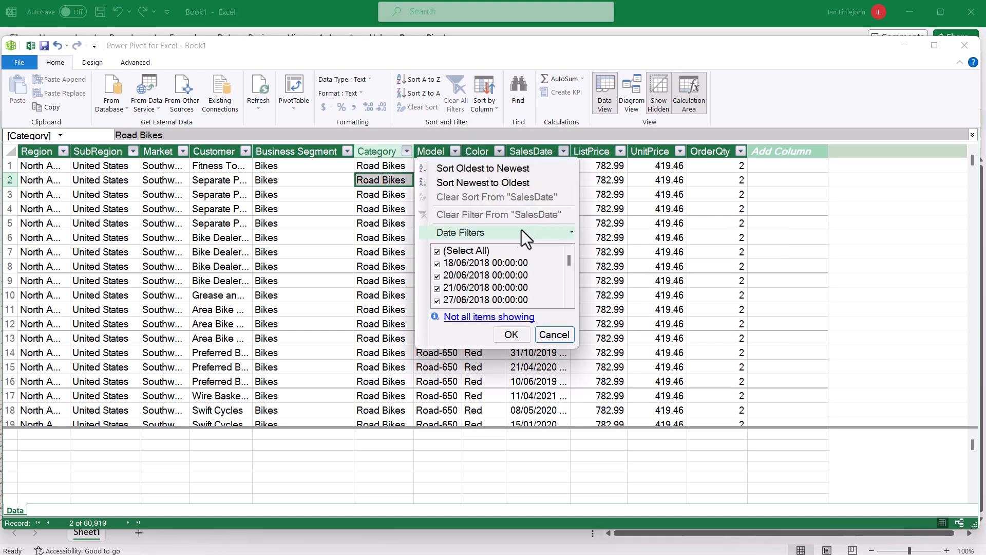
mouse_move(486, 230)
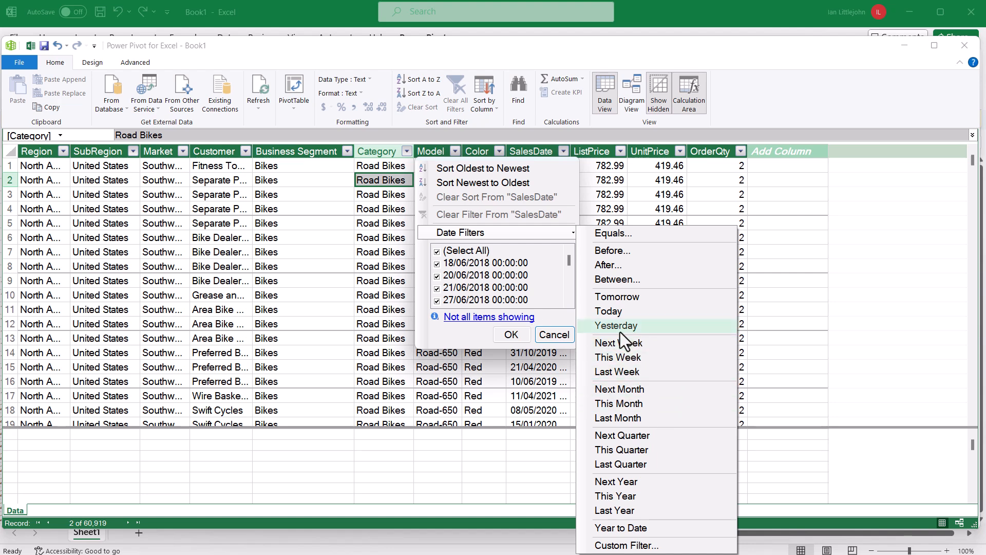
left_click(240, 214)
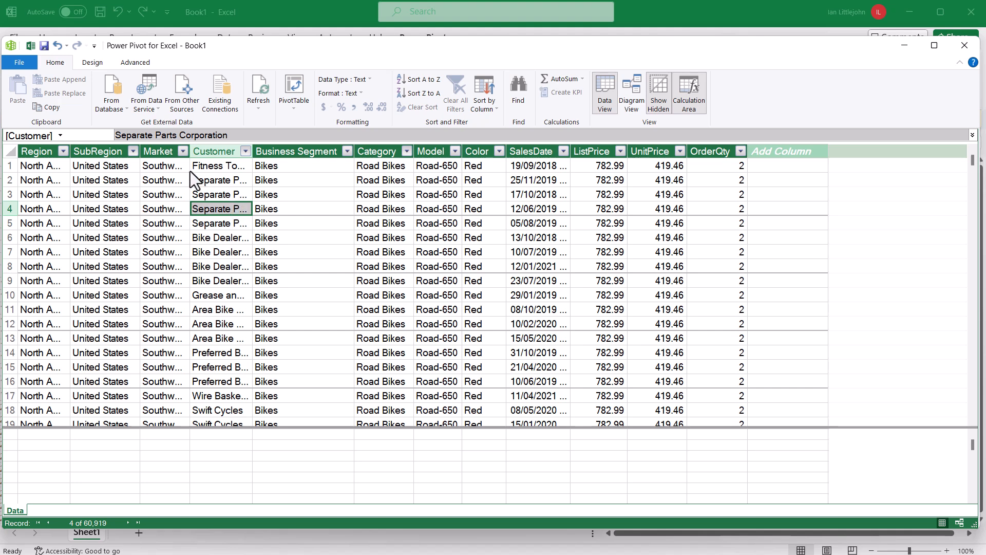
left_click(183, 151)
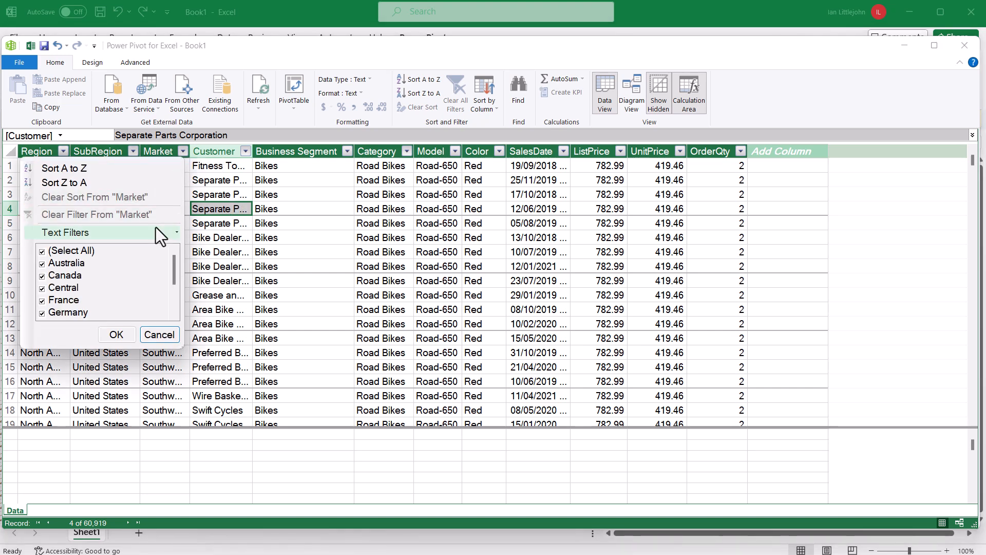
mouse_move(157, 231)
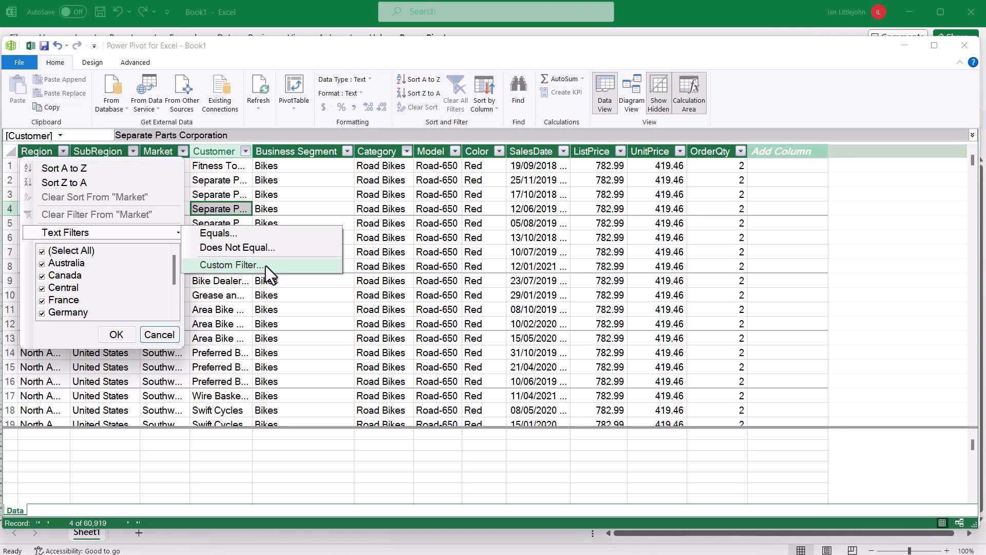
left_click(400, 254)
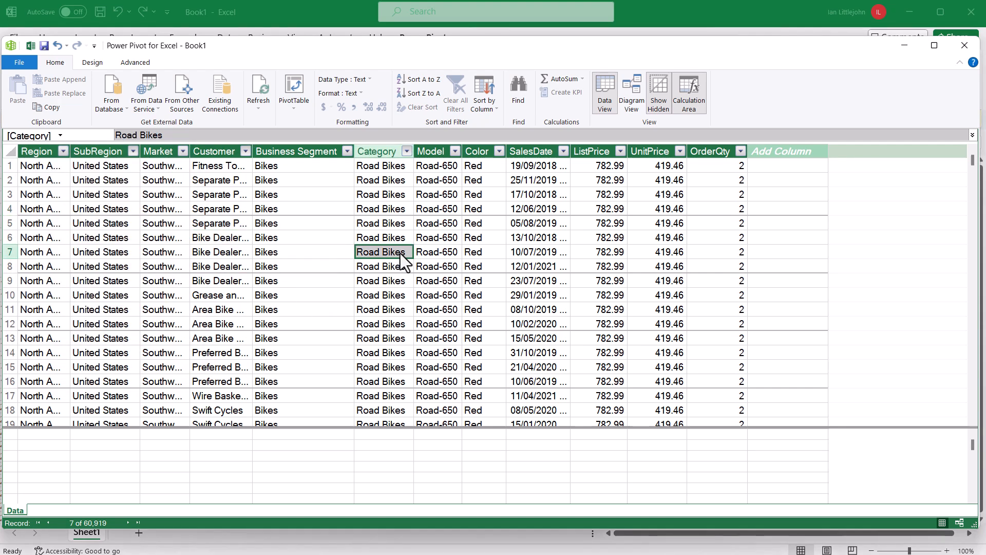